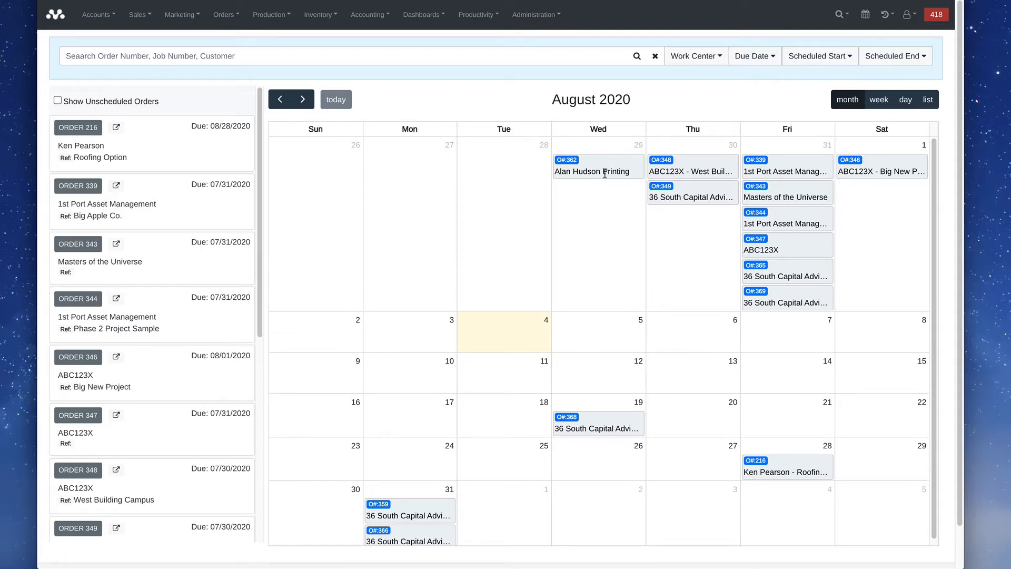
- Look at the September 2020 schedule and briefly show the unscheduled orders, then hide them again
{"action": "left_click", "coordinate": [299, 99]}
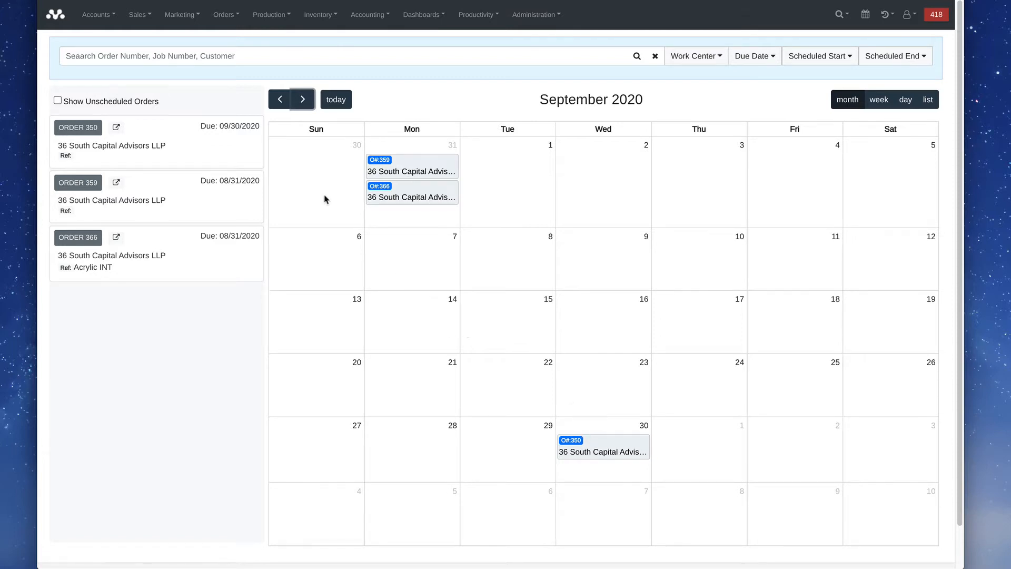
{"action": "left_click", "coordinate": [58, 100]}
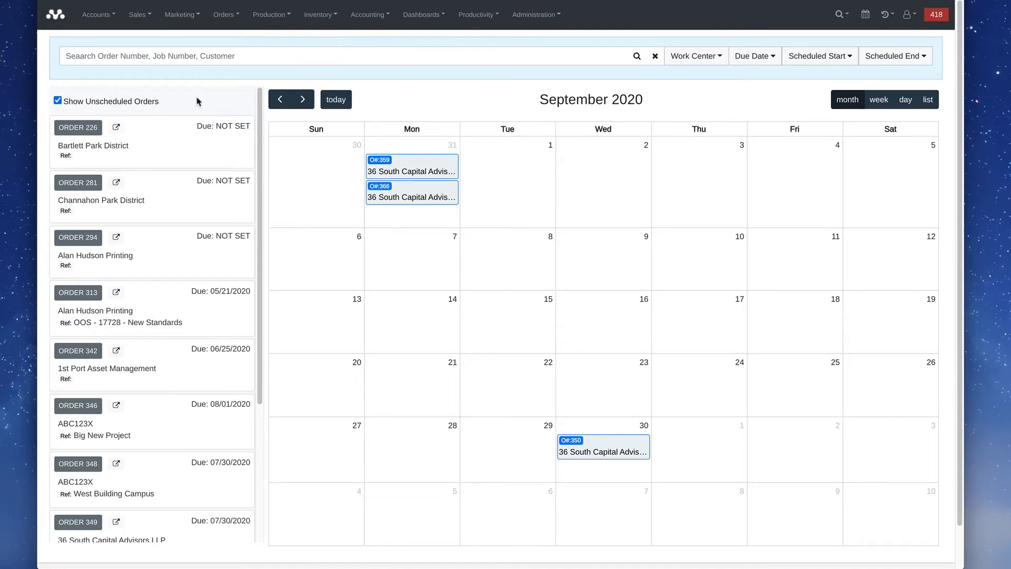
{"action": "left_click", "coordinate": [130, 100]}
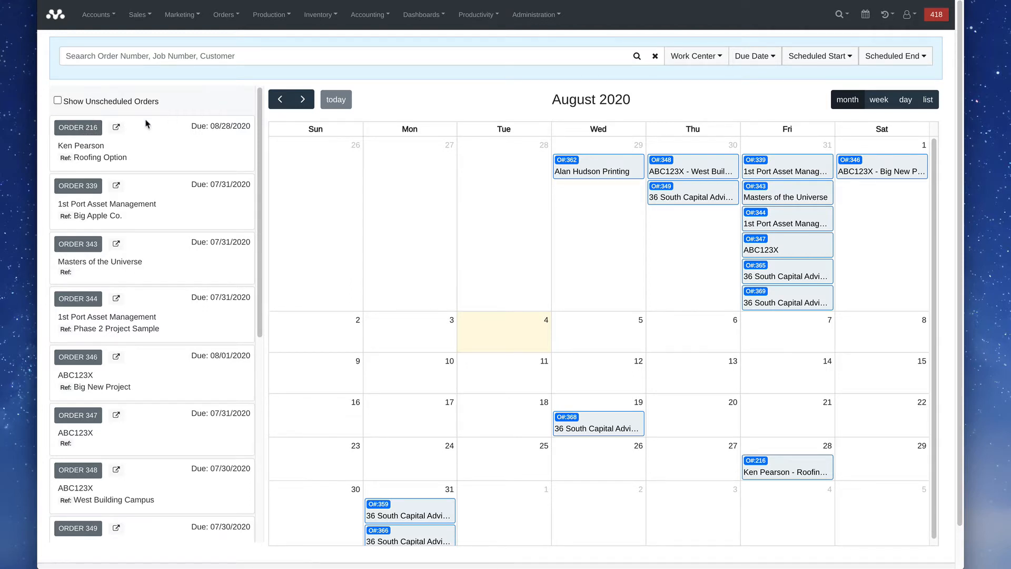
- View the production order details of the Roofing Option order and return to the scheduling calendar
{"action": "left_click", "coordinate": [117, 129]}
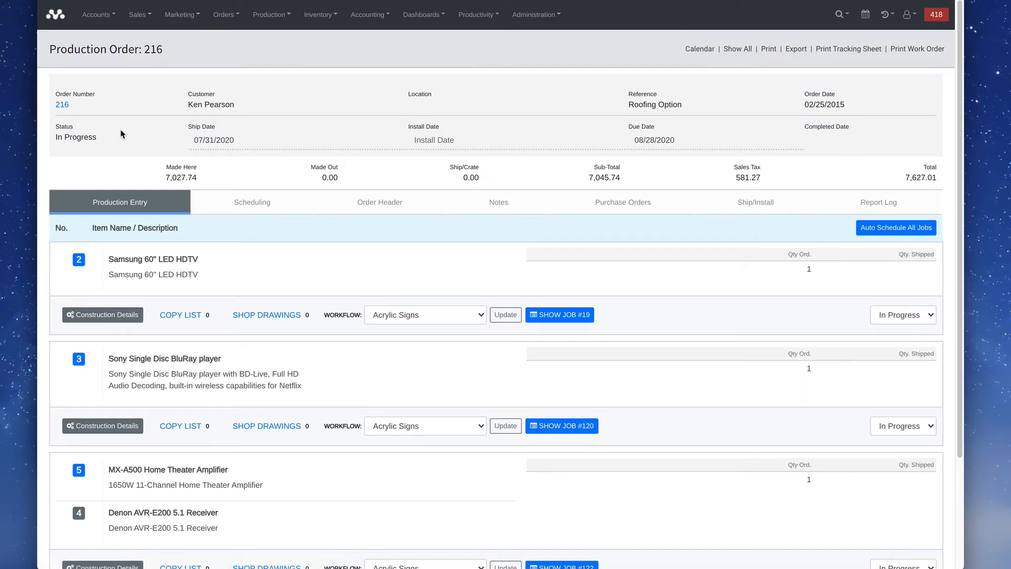
{"action": "left_click", "coordinate": [322, 0]}
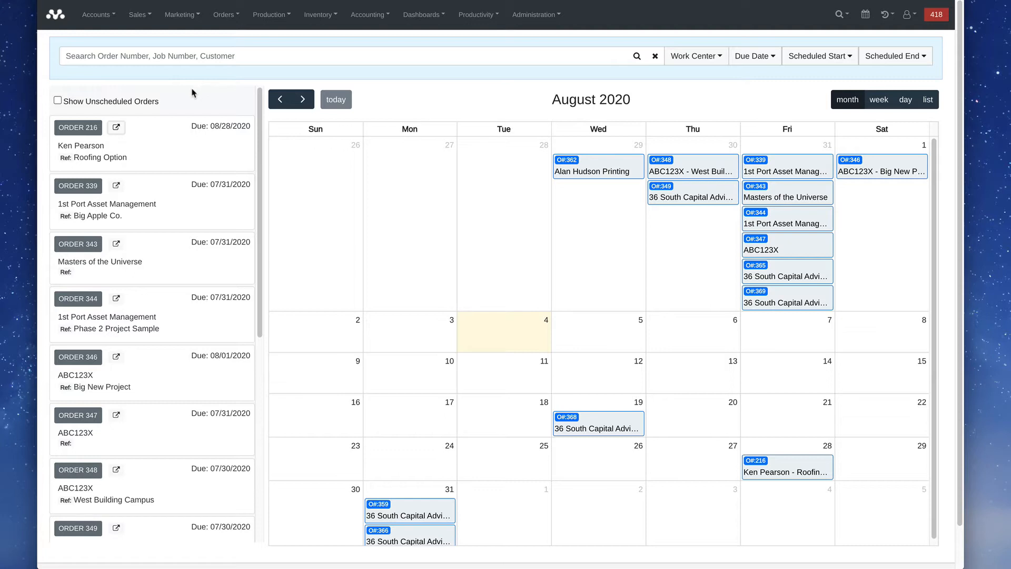
- Show unscheduled orders and assign the Acrylic Signs workflow to job #100 in the Bartlett Park District order
{"action": "left_click", "coordinate": [95, 104]}
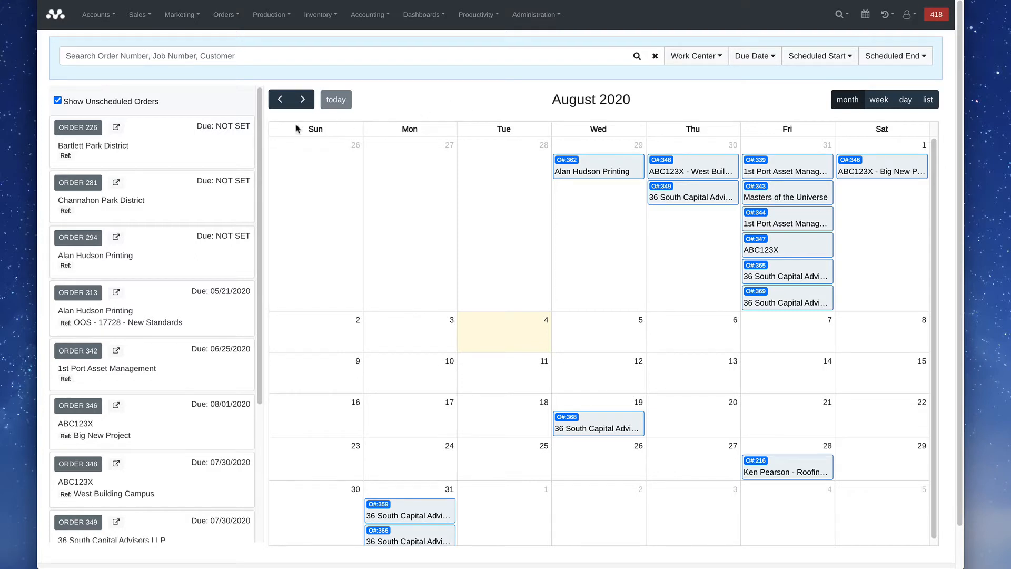
{"action": "left_click", "coordinate": [78, 128]}
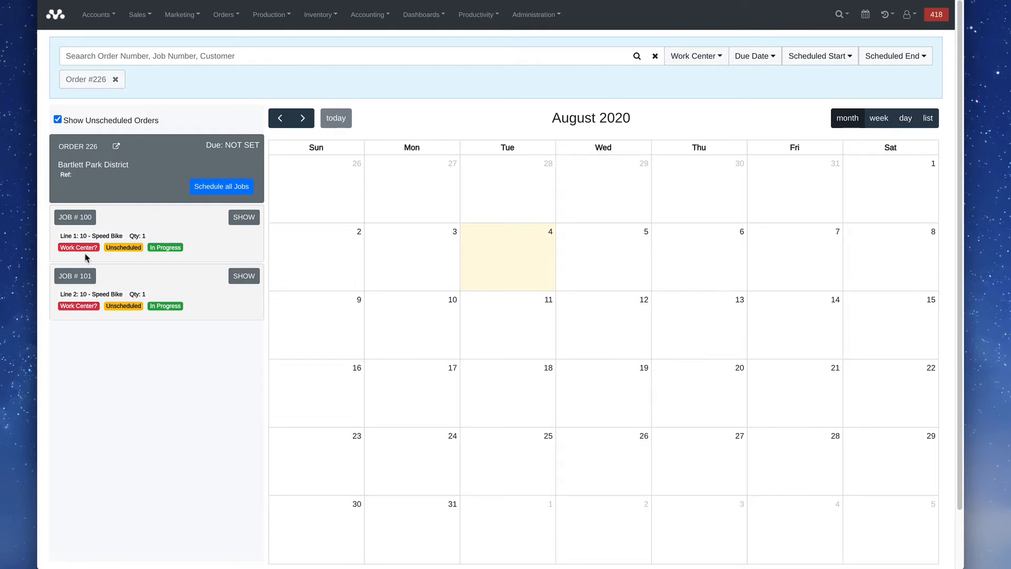
{"action": "left_click", "coordinate": [243, 219]}
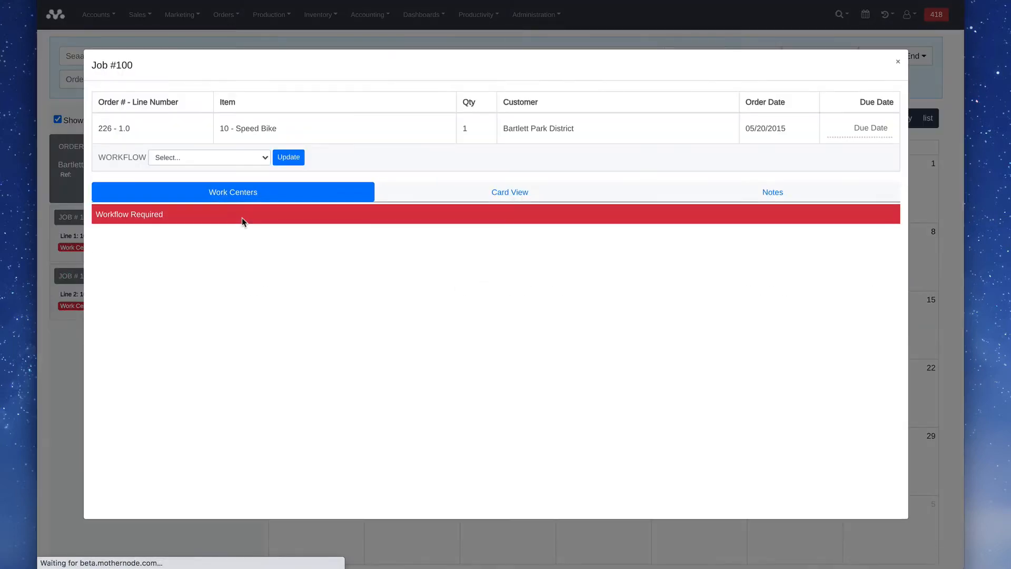
{"action": "left_click", "coordinate": [235, 158]}
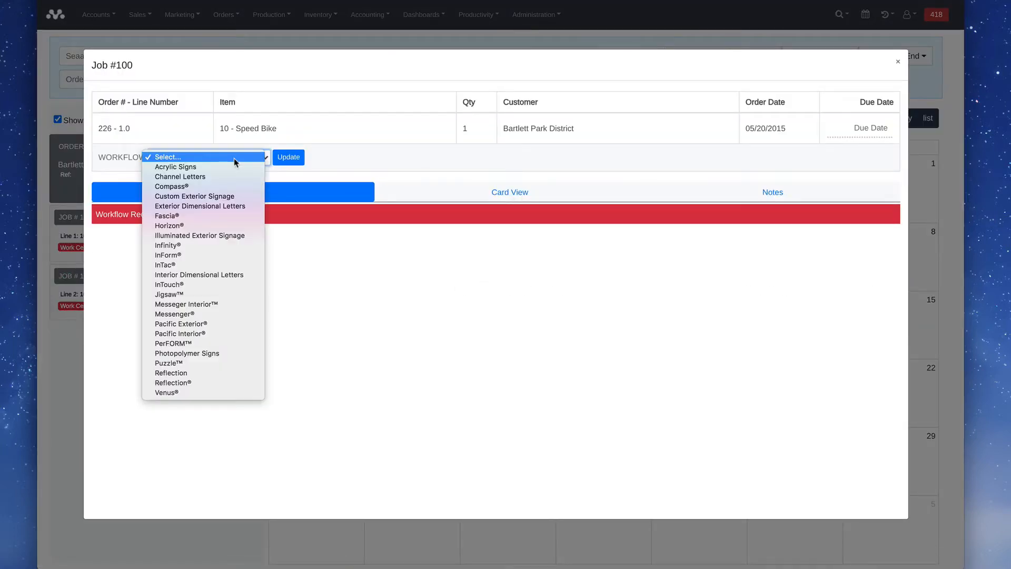
{"action": "left_click", "coordinate": [235, 166]}
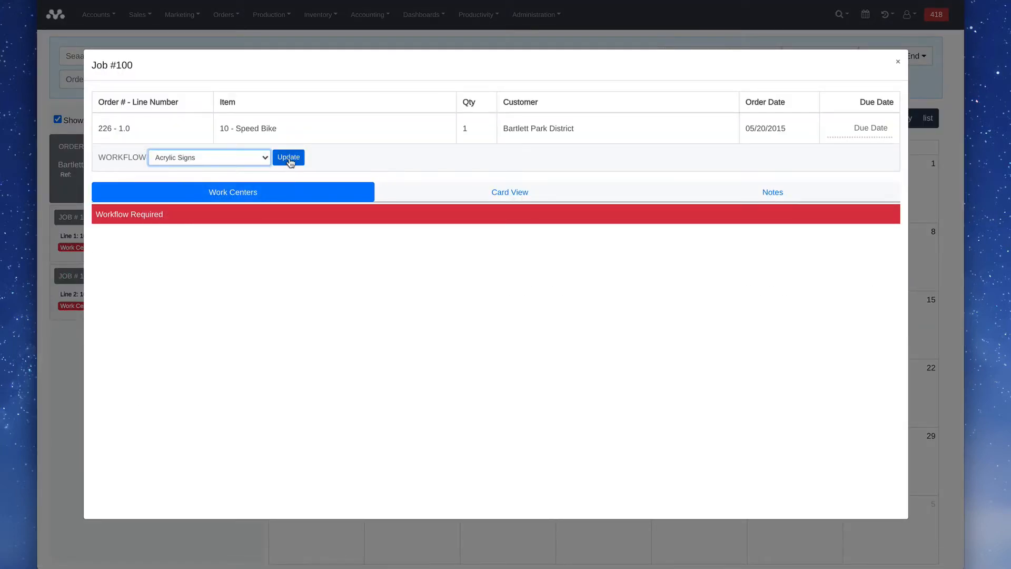
{"action": "left_click", "coordinate": [289, 158]}
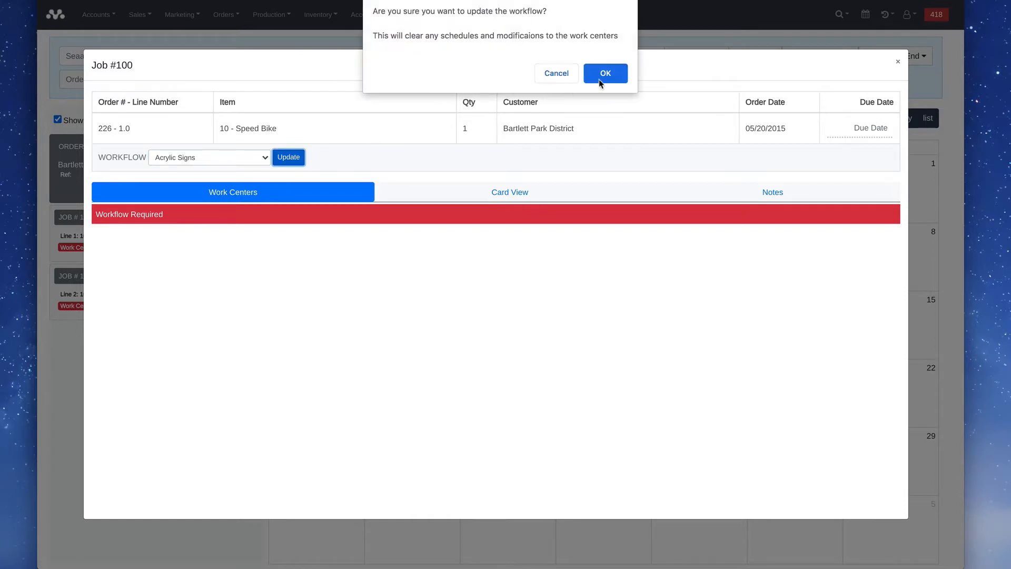
{"action": "left_click", "coordinate": [604, 74]}
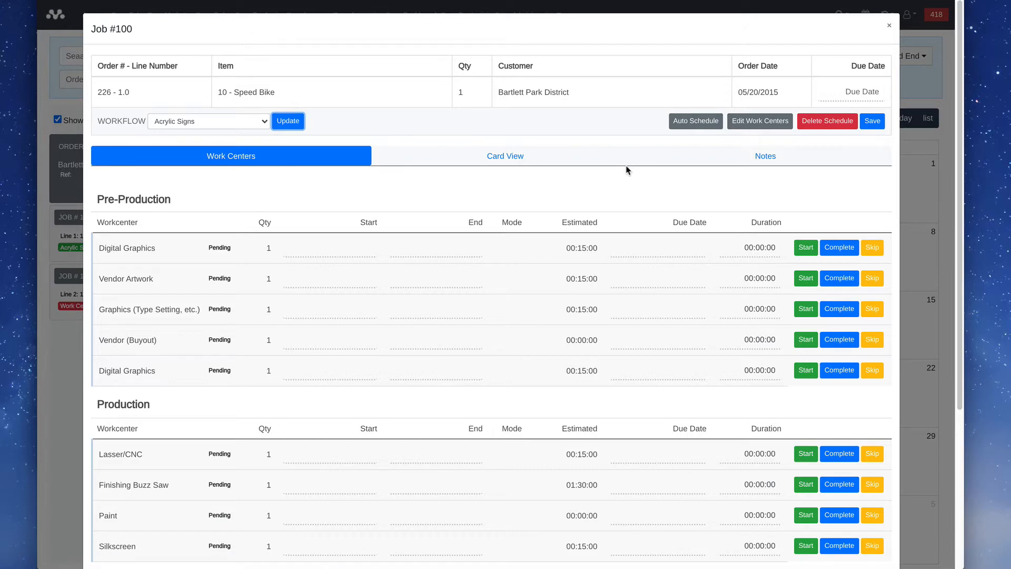
{"action": "left_click", "coordinate": [891, 29]}
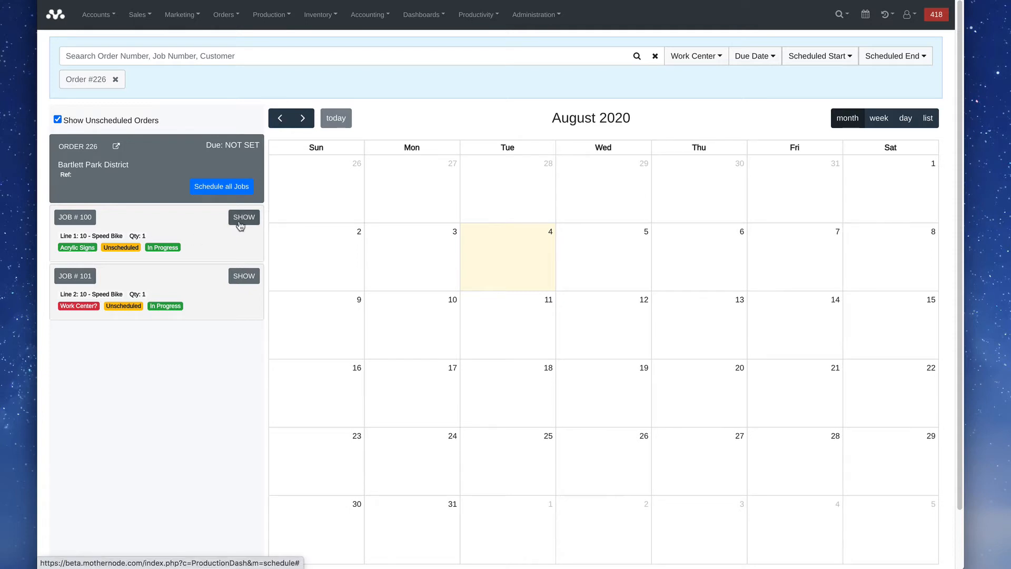
- Schedule job #100 on Wednesday, August 5, 2020 at 8 am in the week view and start its first Digital Graphics work center
{"action": "left_click", "coordinate": [77, 221]}
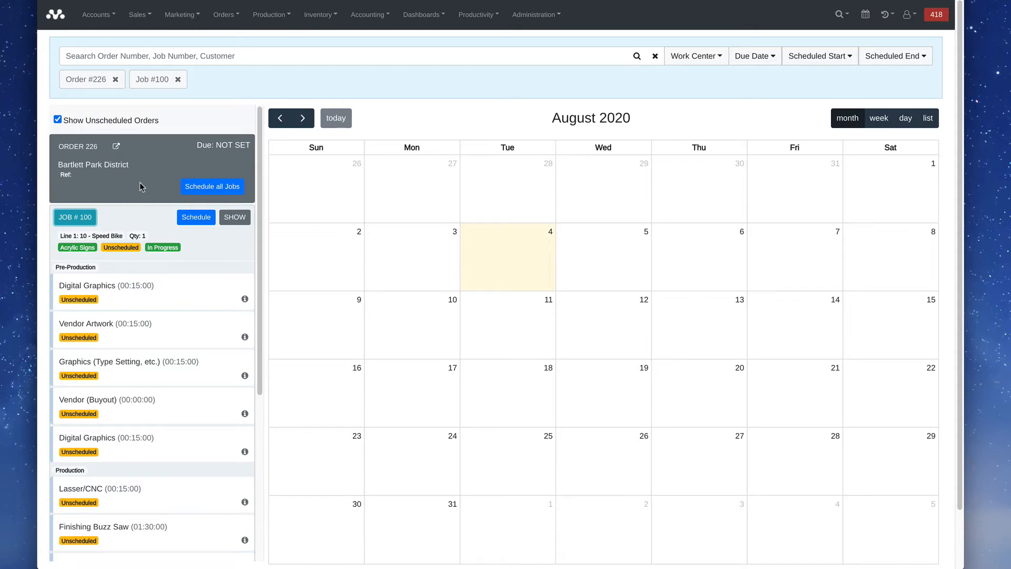
{"action": "left_click", "coordinate": [223, 90]}
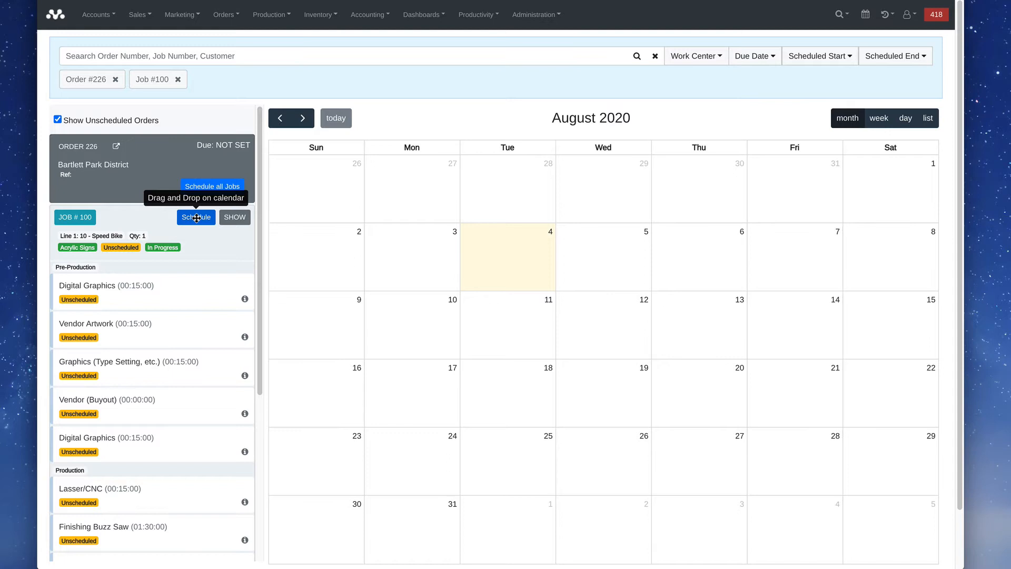
{"action": "left_click_drag", "start_coordinate": [196, 218], "coordinate": [604, 271]}
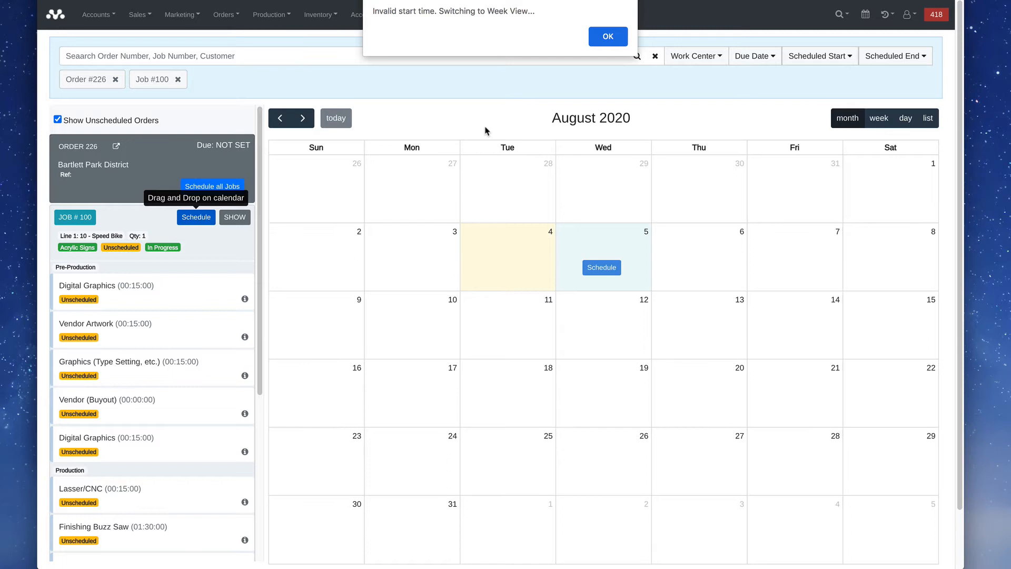
{"action": "left_click", "coordinate": [608, 38]}
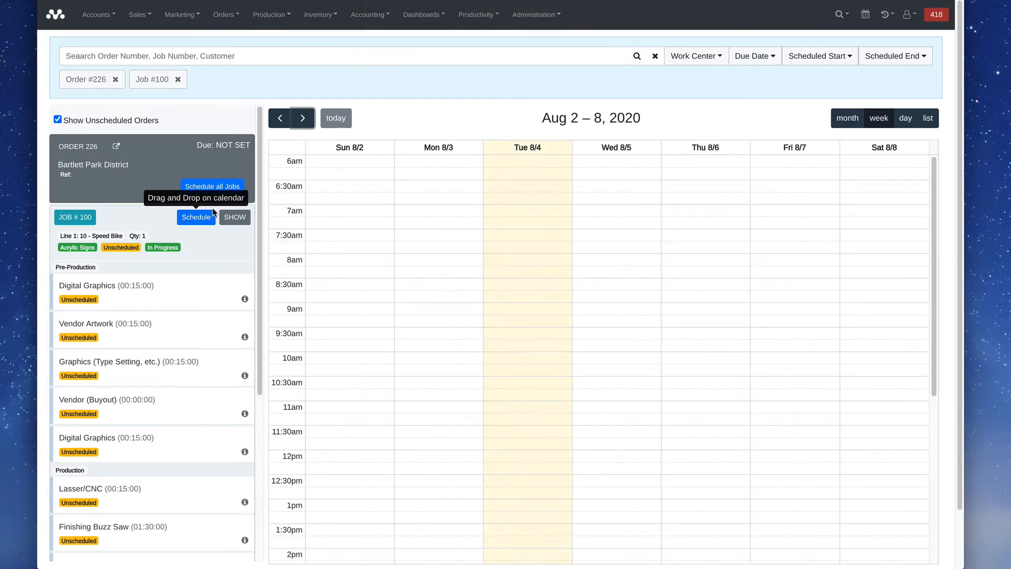
{"action": "left_click_drag", "start_coordinate": [199, 220], "coordinate": [597, 264]}
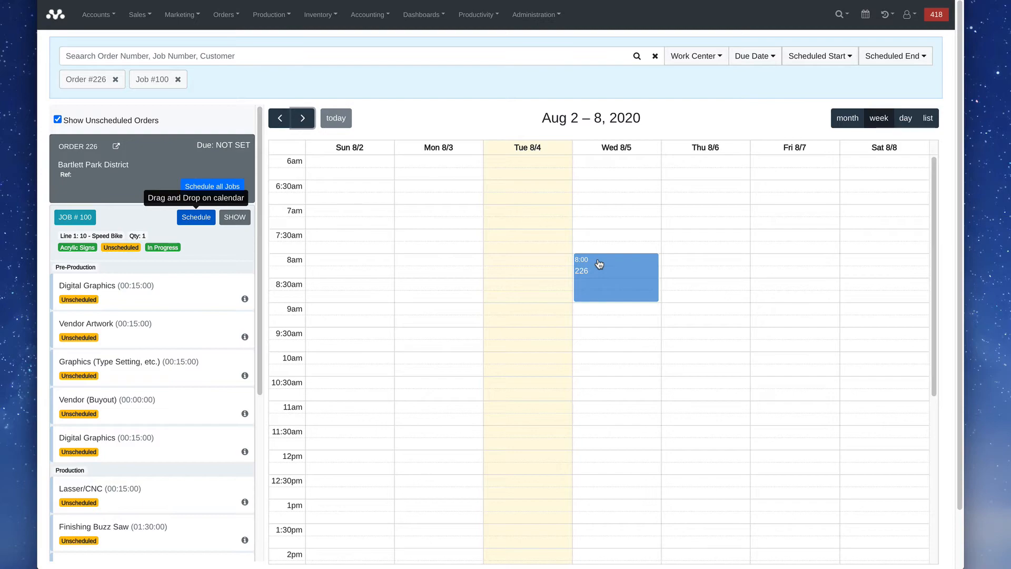
{"action": "left_click_drag", "start_coordinate": [600, 264], "coordinate": [599, 263]}
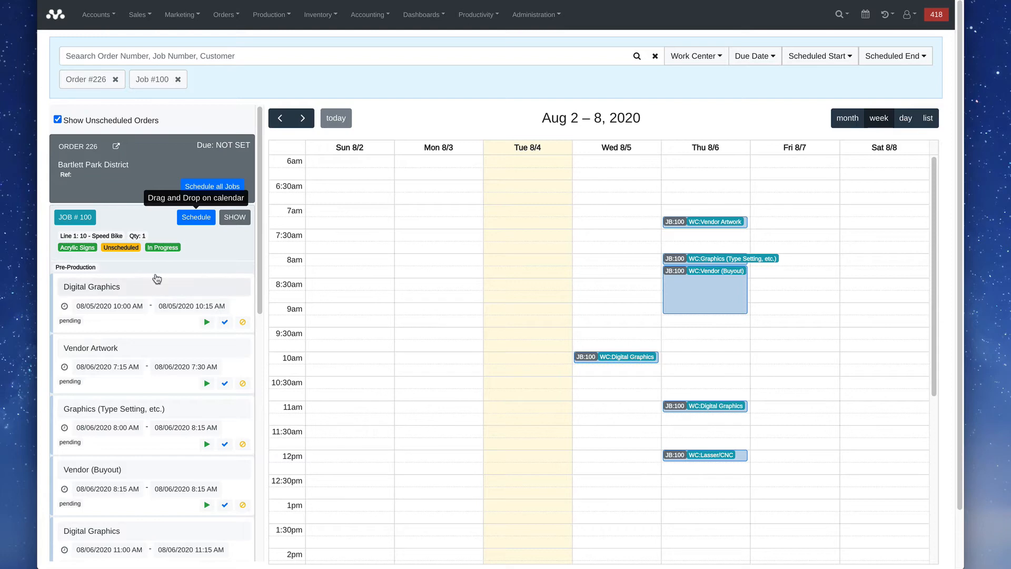
{"action": "left_click", "coordinate": [206, 322]}
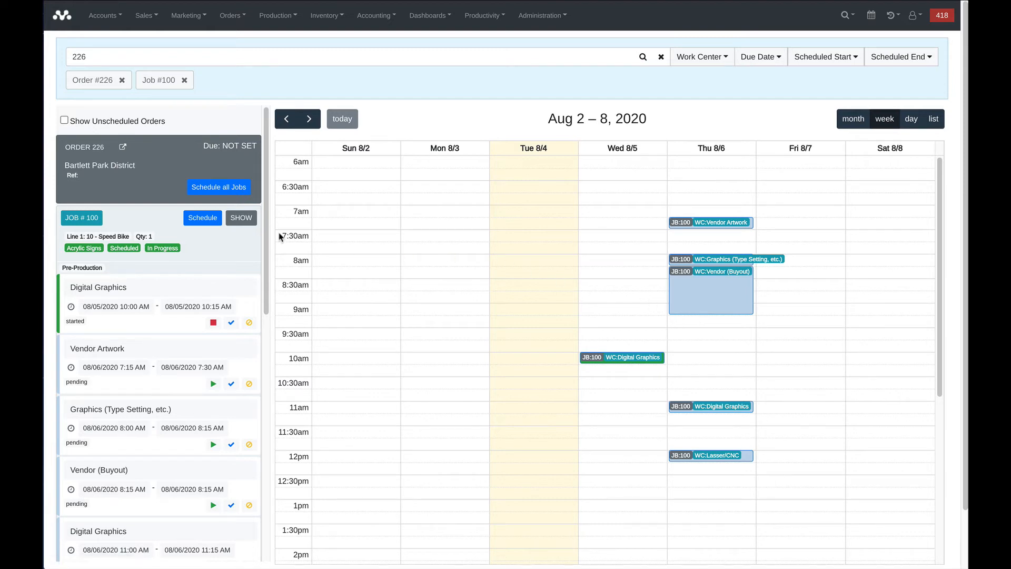
- Find the unscheduled 1st Port Asset Management order by its order number and schedule all its jobs on Wednesday, August 5 at 9 am
{"action": "left_click", "coordinate": [64, 121]}
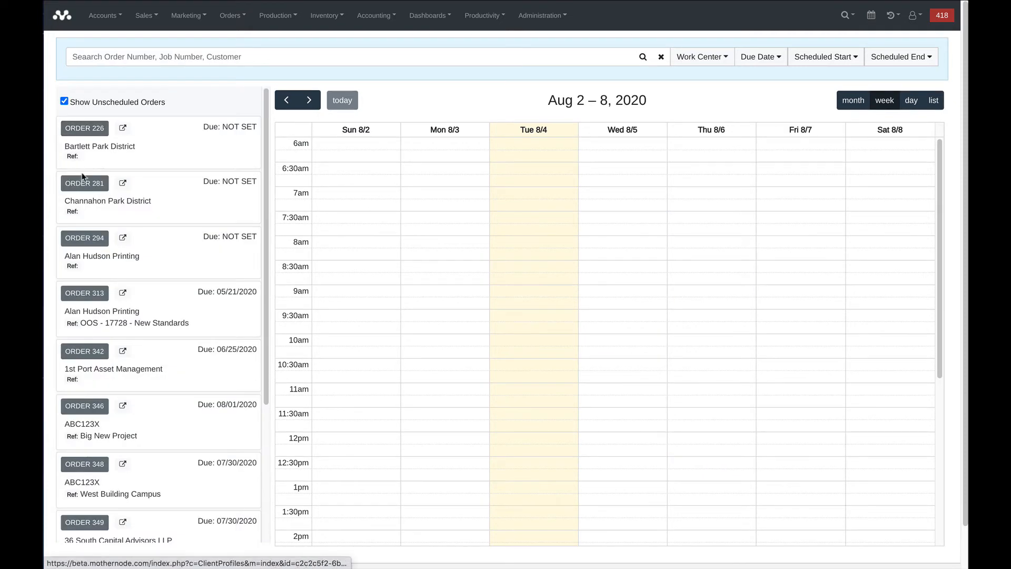
{"action": "left_click", "coordinate": [73, 57]}
{"action": "type", "text": "342"}
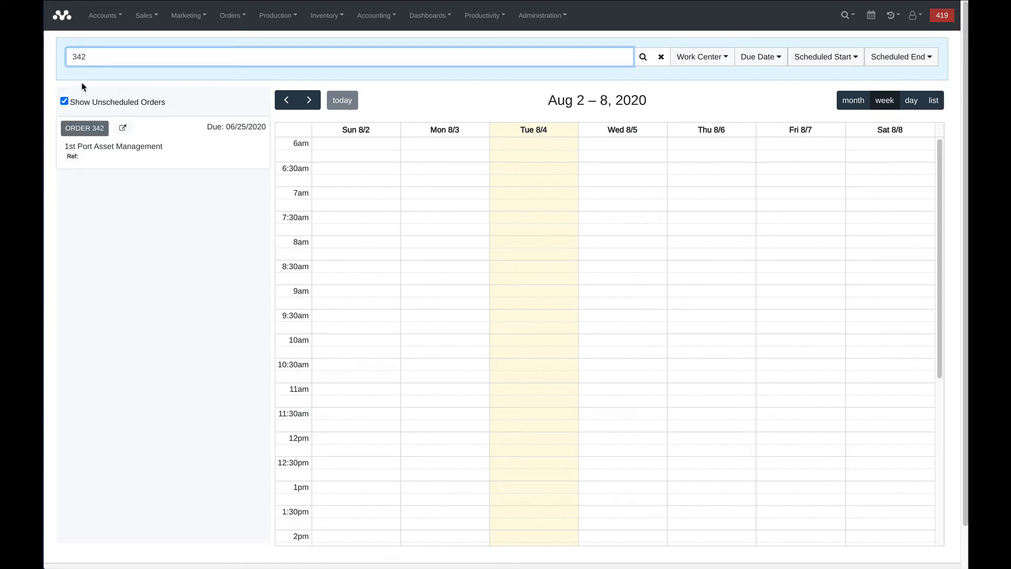
{"action": "left_click", "coordinate": [79, 136]}
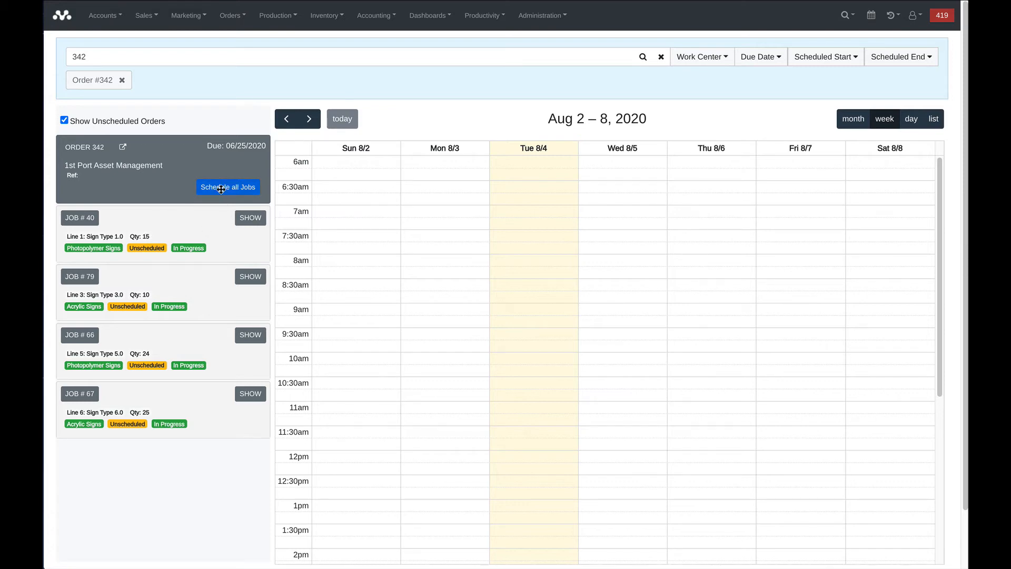
{"action": "left_click_drag", "start_coordinate": [221, 189], "coordinate": [601, 309]}
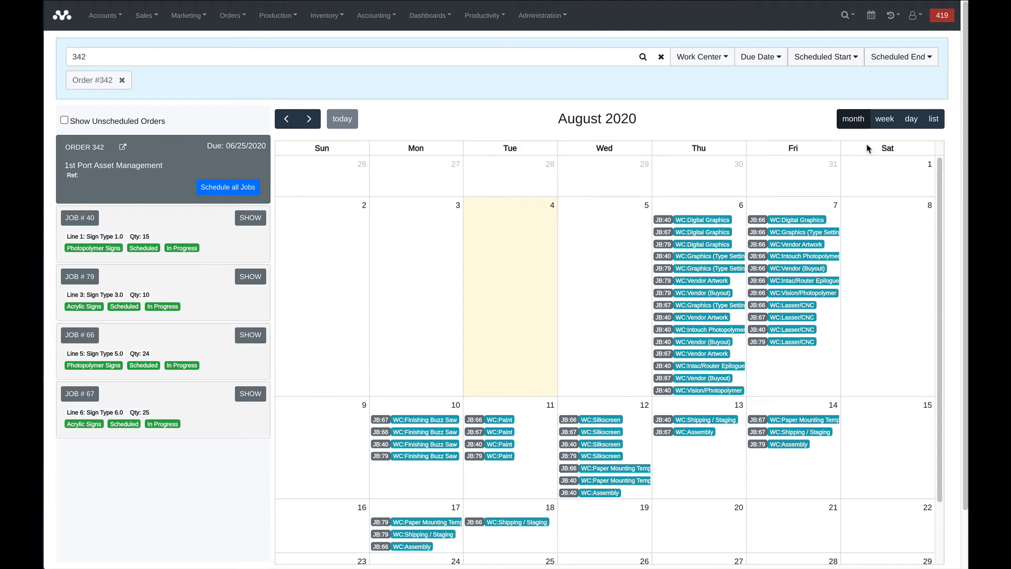
- Review the 1st Port Asset Management order's schedule by week and select its job #40
{"action": "left_click", "coordinate": [877, 124]}
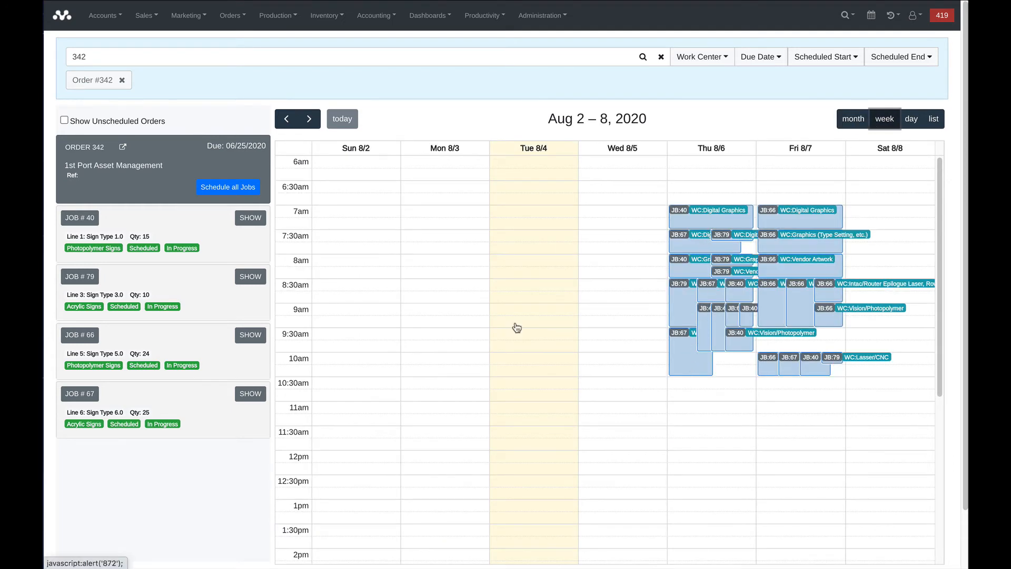
{"action": "left_click", "coordinate": [88, 224]}
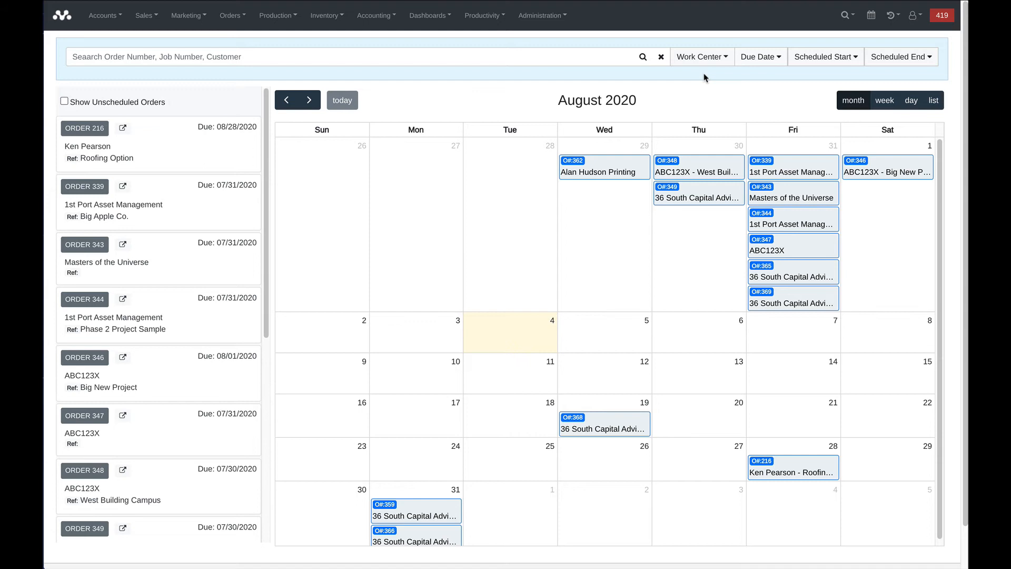
- Filter the August calendar by the Digital Graphics work center and view the details of the late job #96 on August 4
{"action": "left_click", "coordinate": [712, 63]}
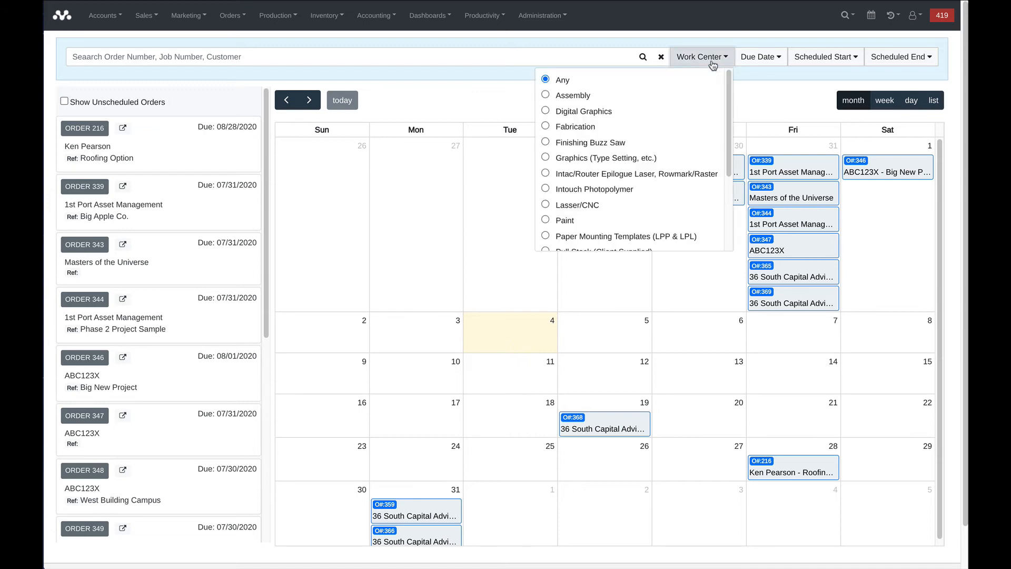
{"action": "left_click", "coordinate": [579, 112]}
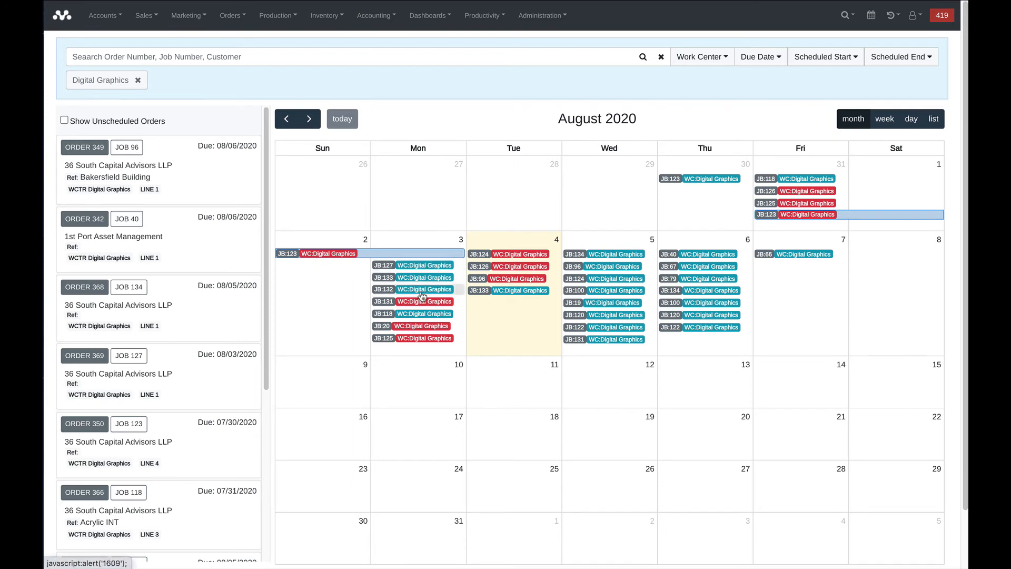
{"action": "left_click", "coordinate": [512, 283]}
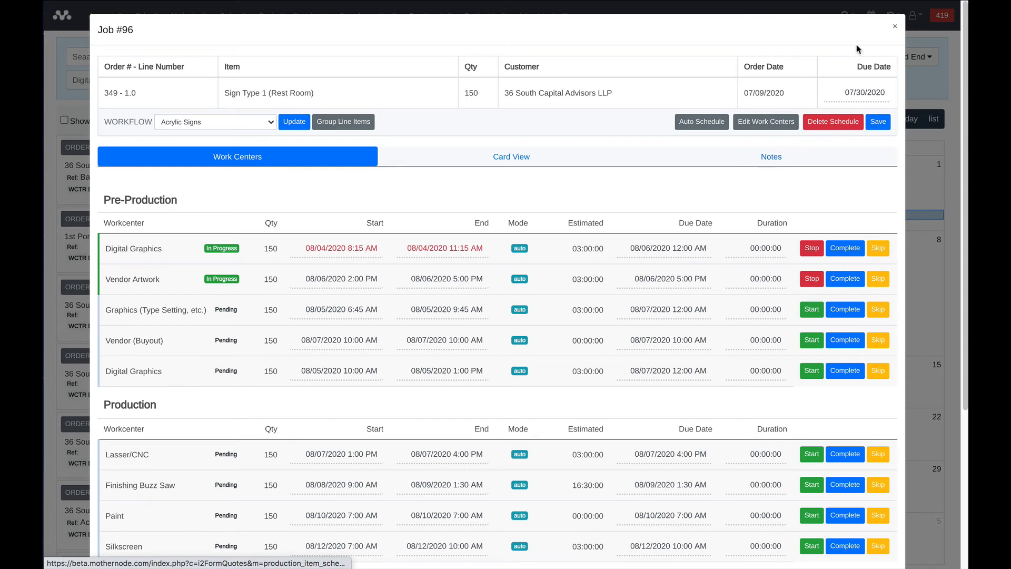
{"action": "left_click", "coordinate": [895, 26]}
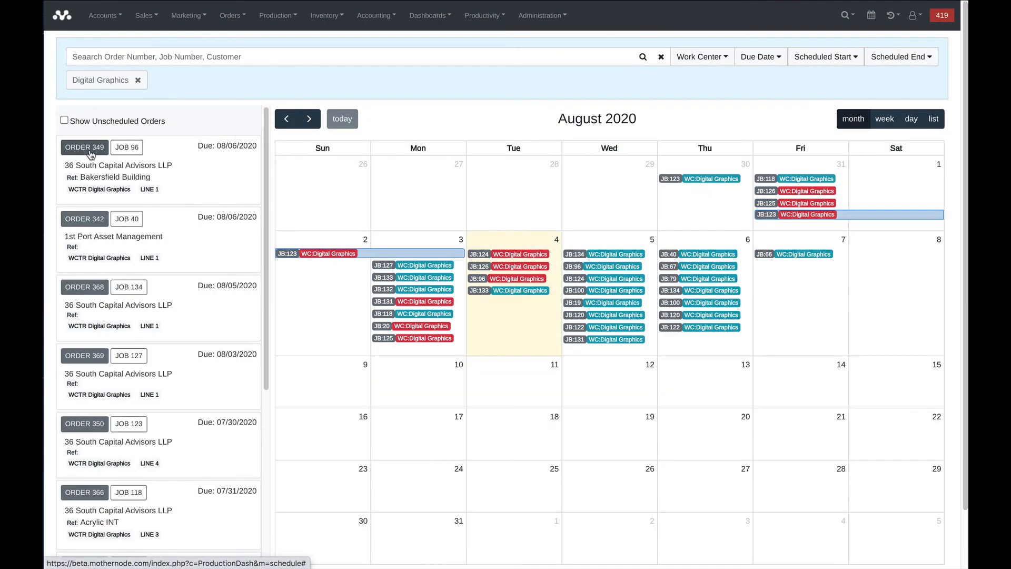
- Narrow the view to job #98 of the Bakersfield Building order and remove the Digital Graphics filter
{"action": "left_click", "coordinate": [89, 153]}
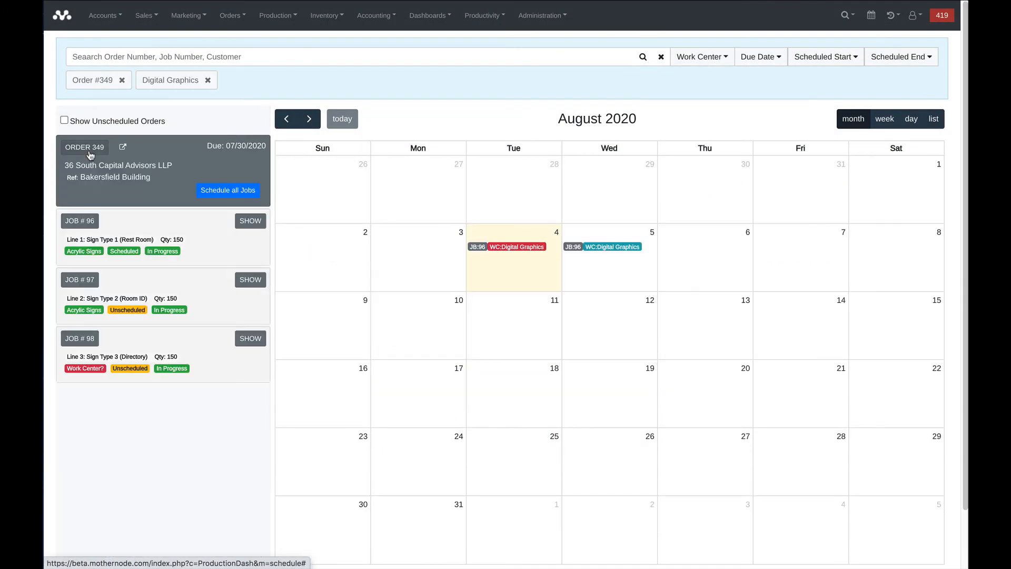
{"action": "left_click", "coordinate": [83, 340]}
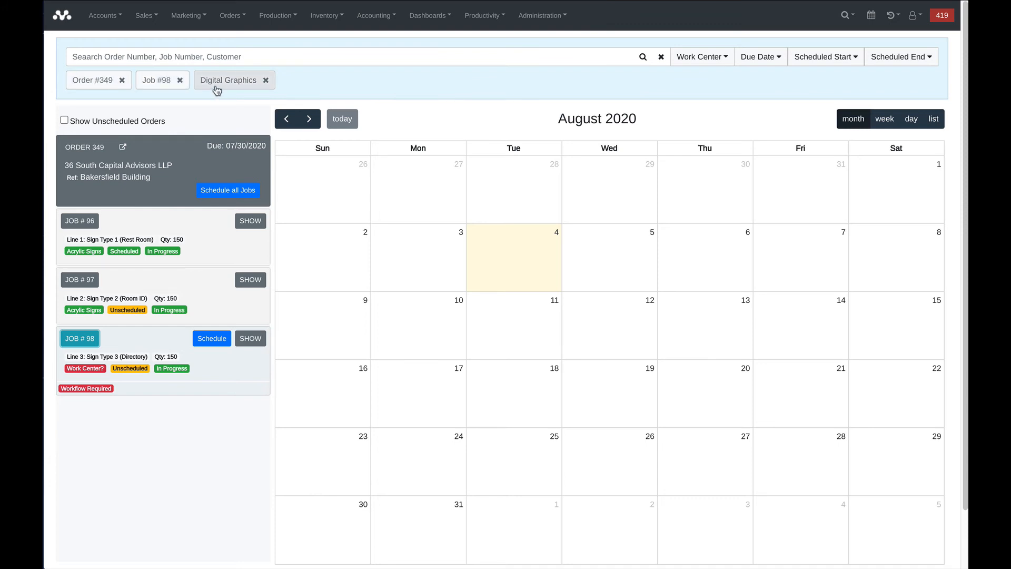
{"action": "left_click", "coordinate": [266, 81]}
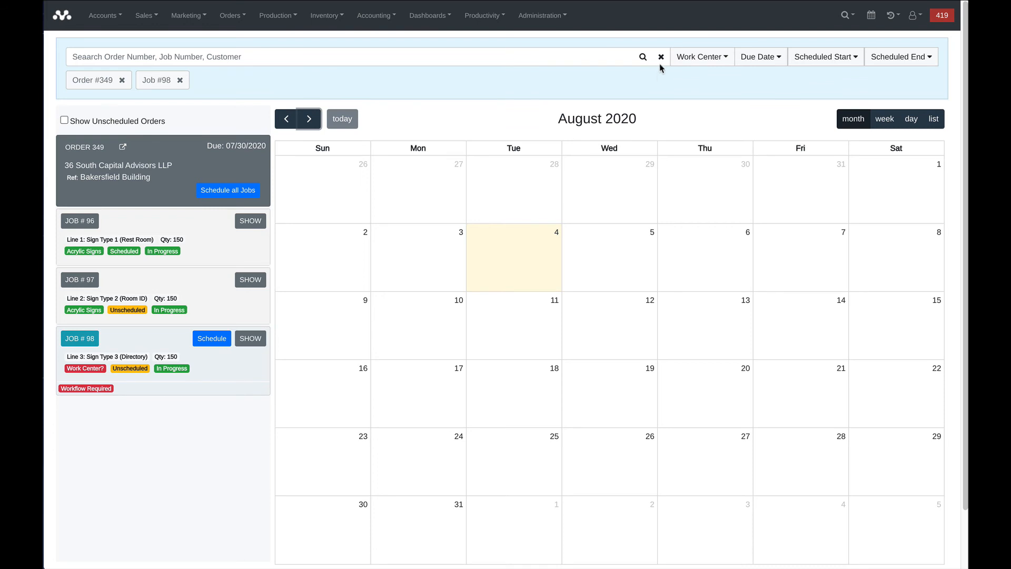
- Clear the order and job filters and filter the schedule to due dates from 2020-08-04 to 2020-09-30
{"action": "left_click", "coordinate": [661, 58]}
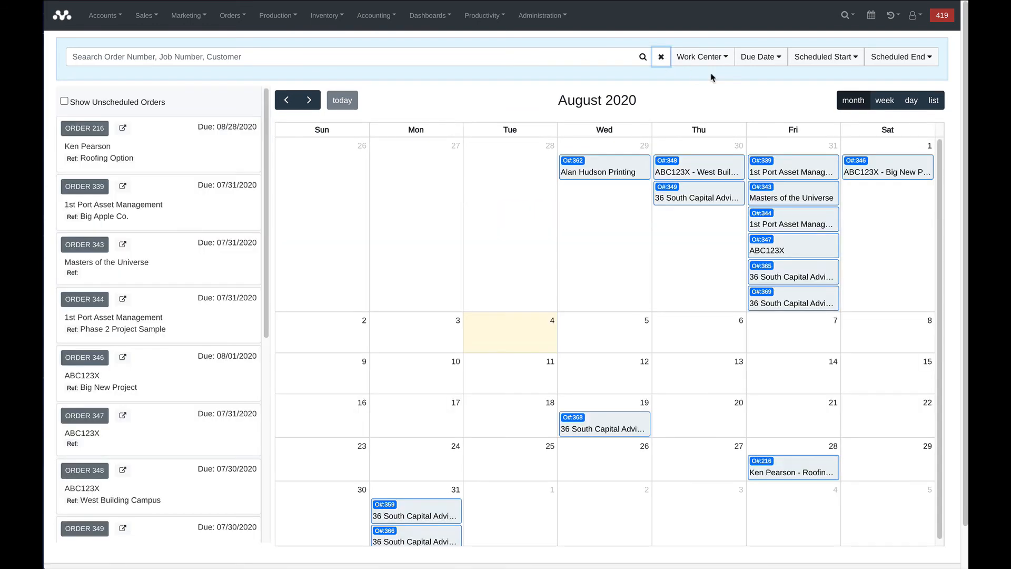
{"action": "left_click", "coordinate": [763, 59]}
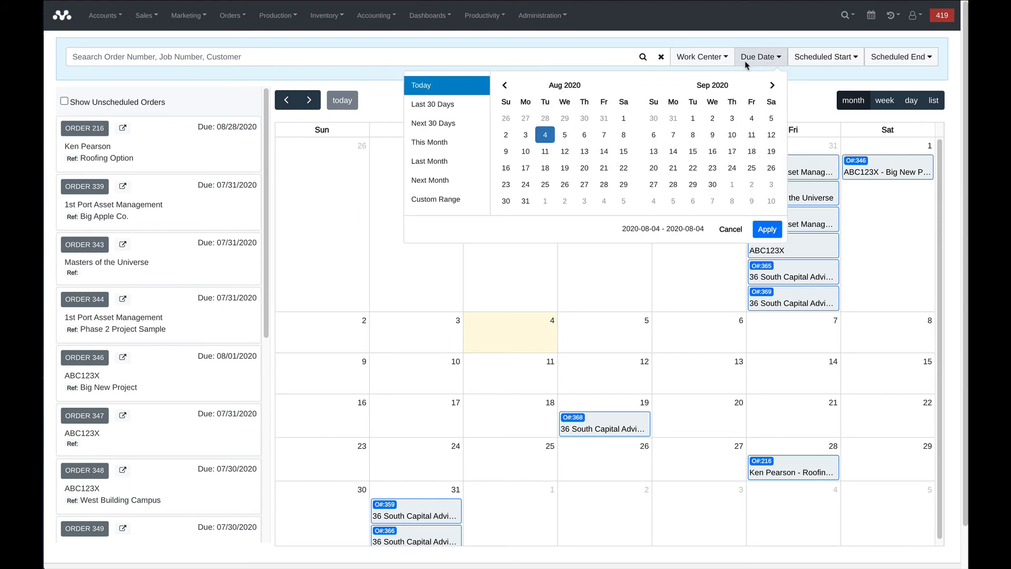
{"action": "left_click", "coordinate": [544, 138]}
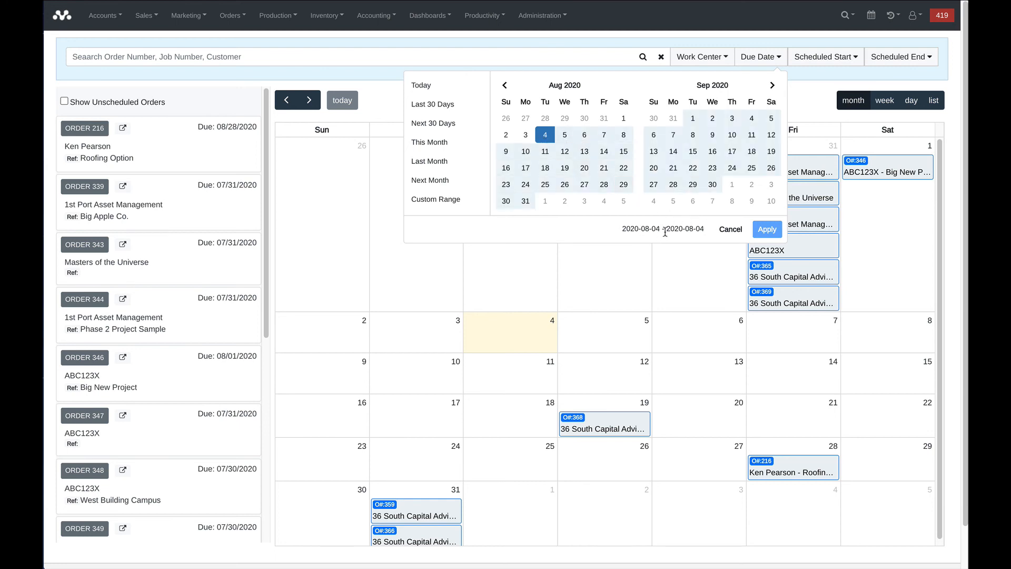
{"action": "left_click", "coordinate": [713, 185]}
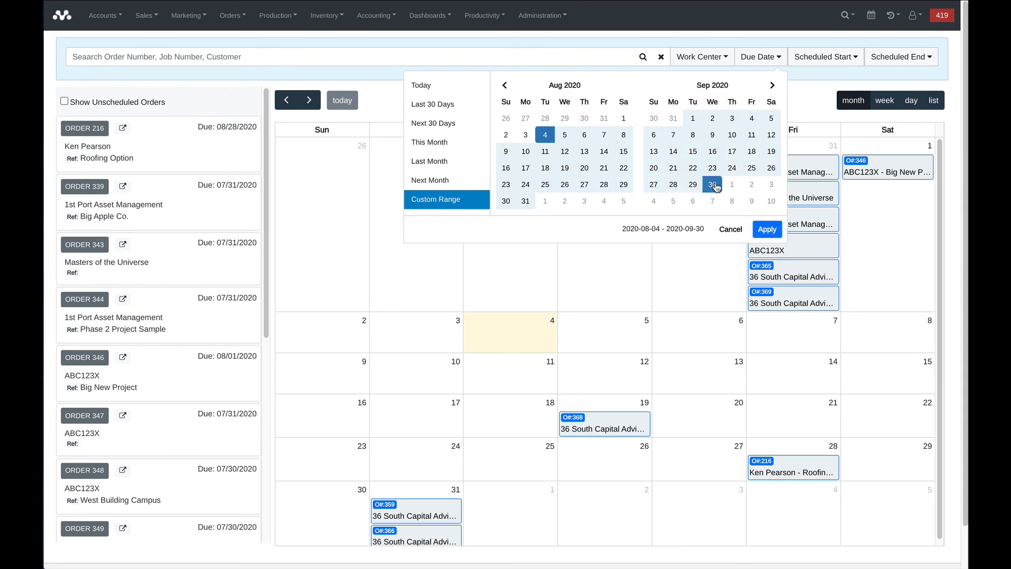
{"action": "left_click", "coordinate": [766, 230]}
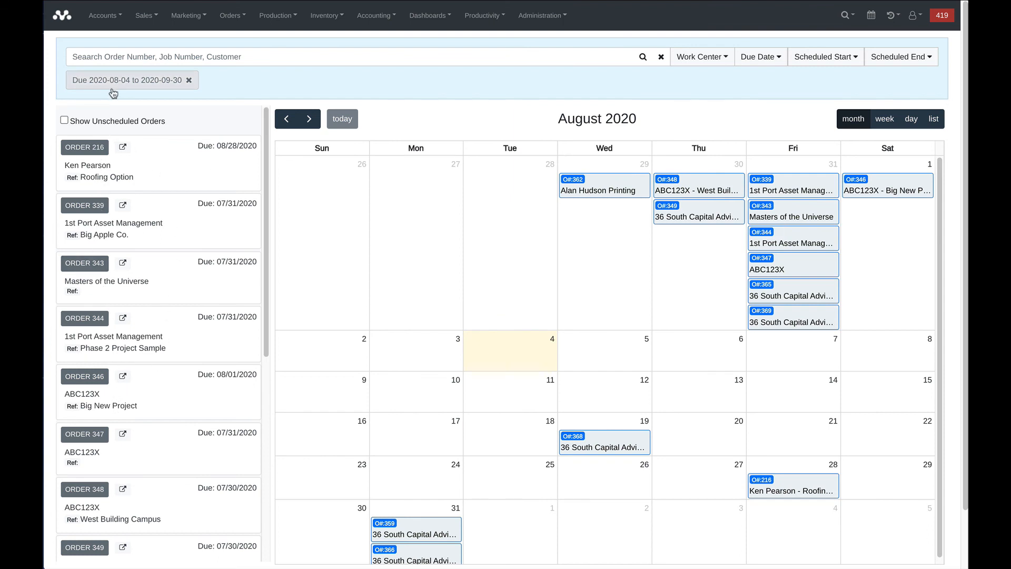
- Remove the due date filter and view the date range choices for scheduled start and scheduled end without applying any
{"action": "left_click", "coordinate": [189, 80]}
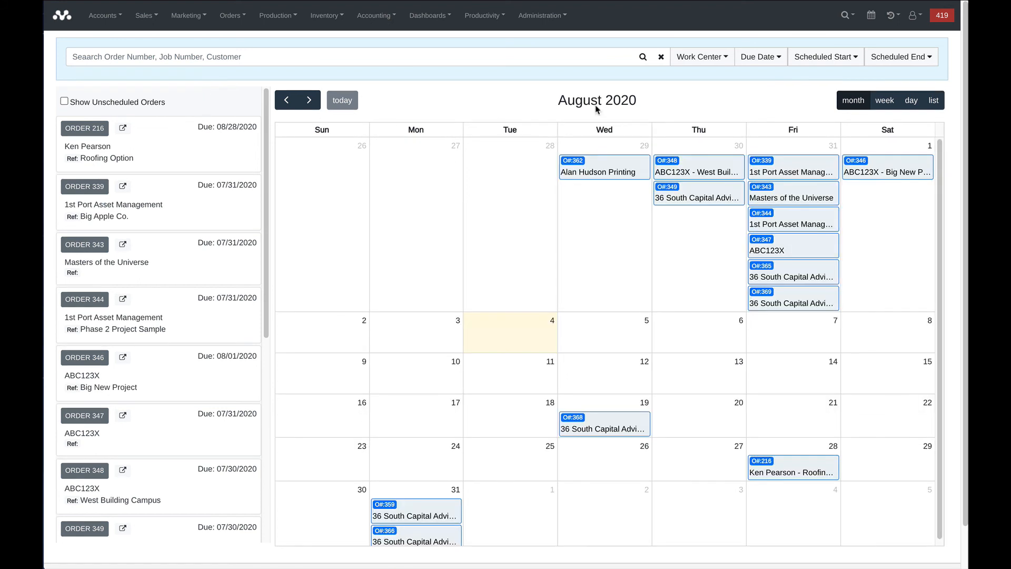
{"action": "left_click", "coordinate": [817, 62]}
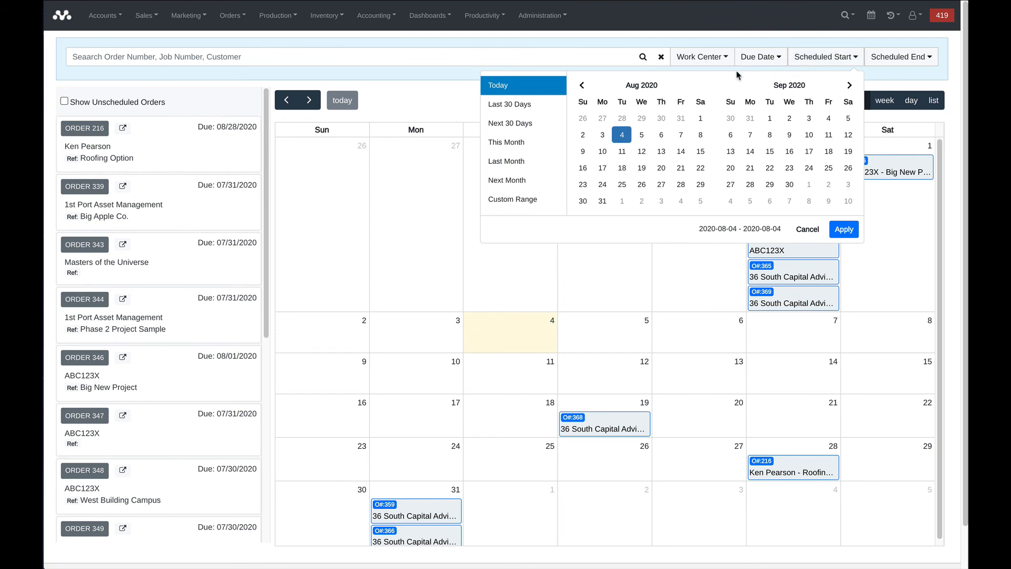
{"action": "left_click", "coordinate": [889, 72]}
{"action": "left_click", "coordinate": [887, 59]}
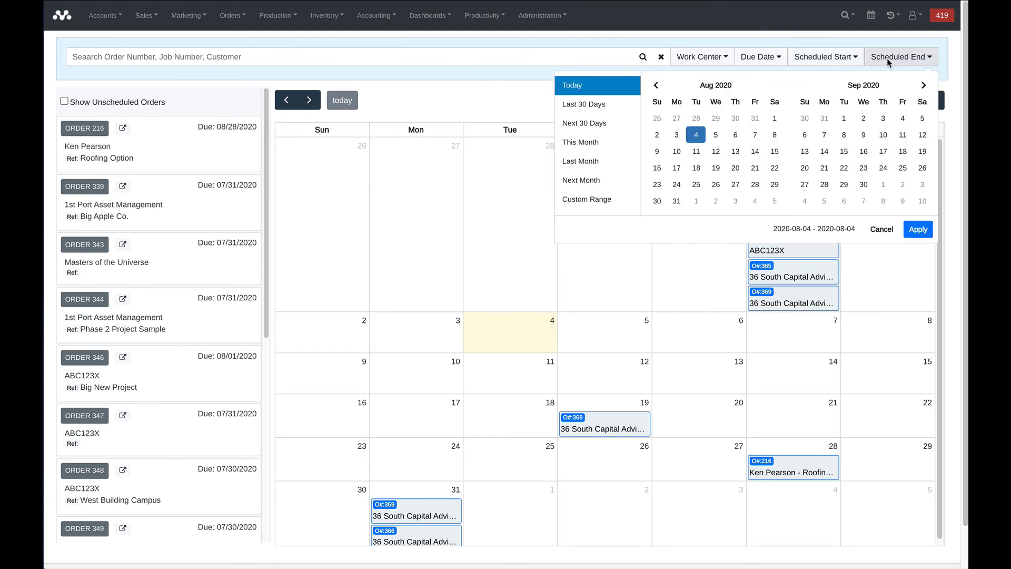
{"action": "left_click", "coordinate": [508, 74]}
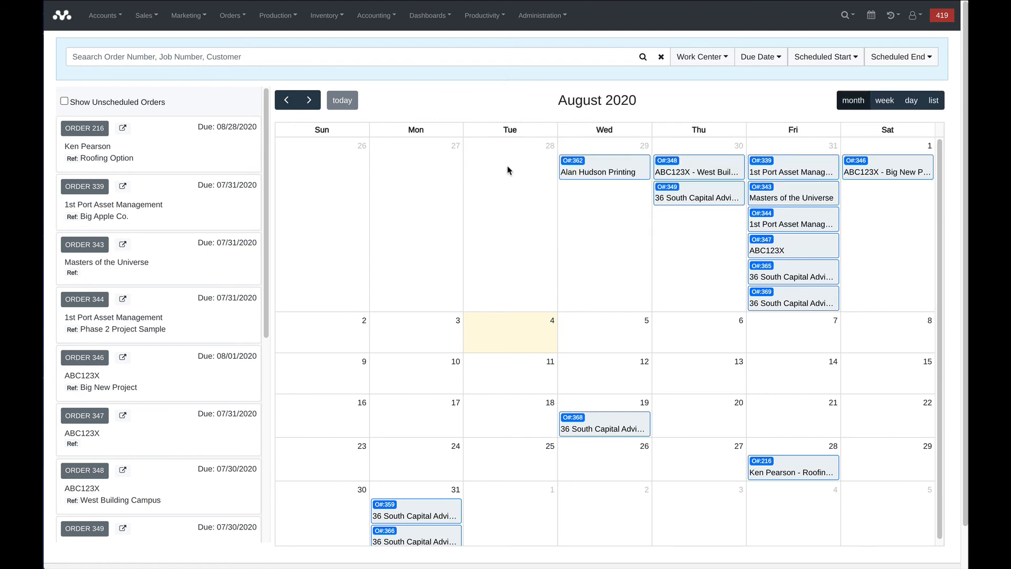